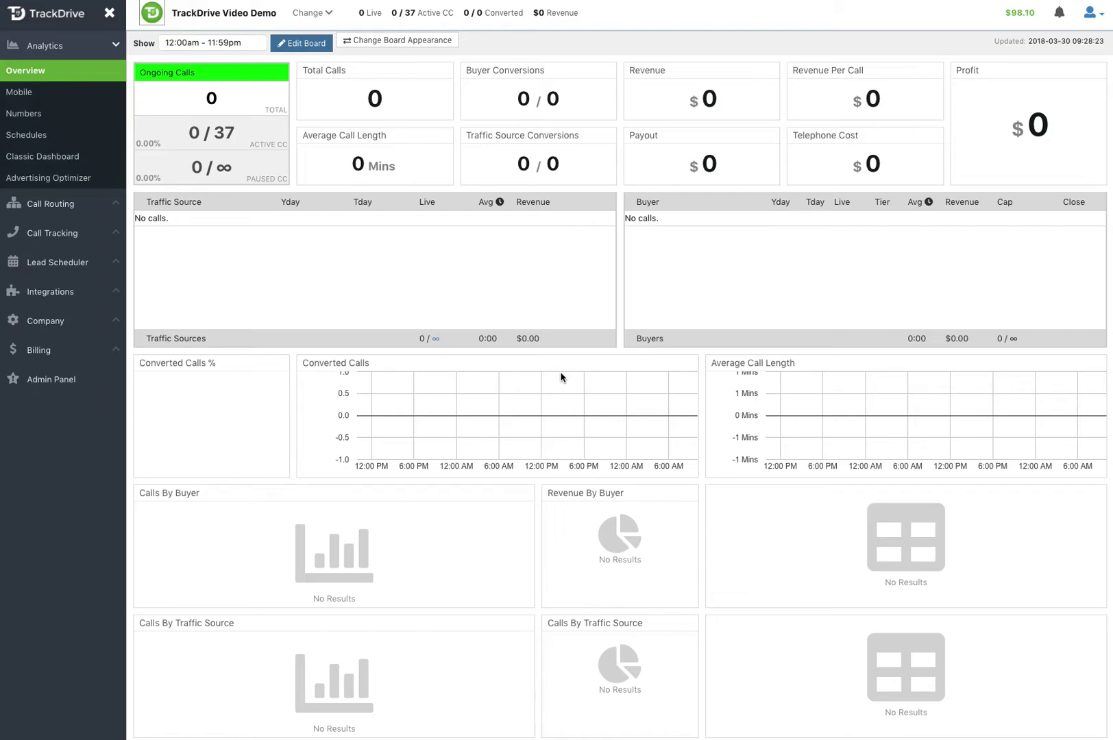
Step: Open the SLC - Student Loan Consolidation offer for editing and go to its Traffic Source Payout settings
click(61, 207)
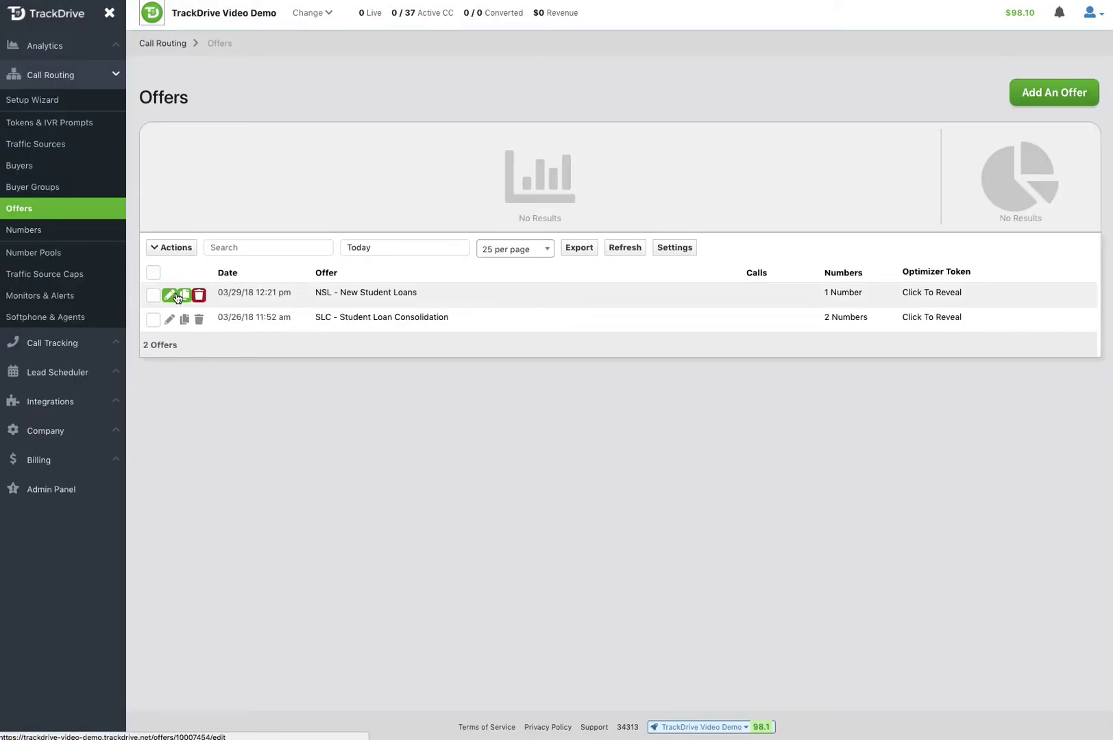
click(169, 322)
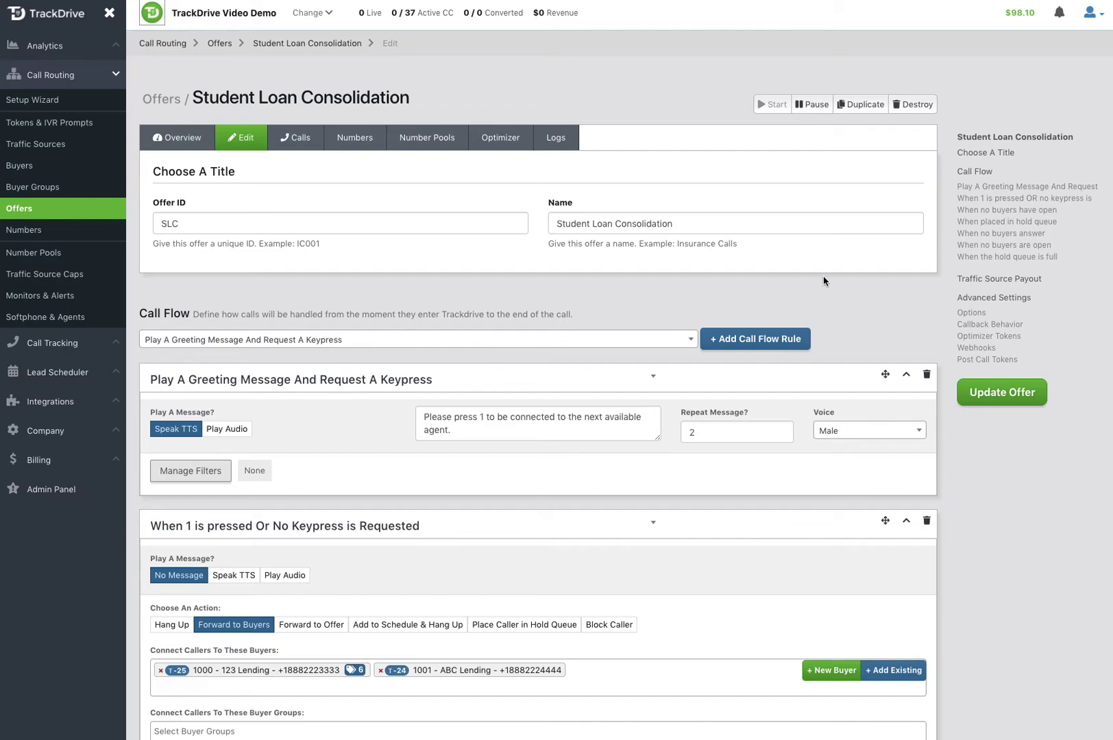
click(1002, 297)
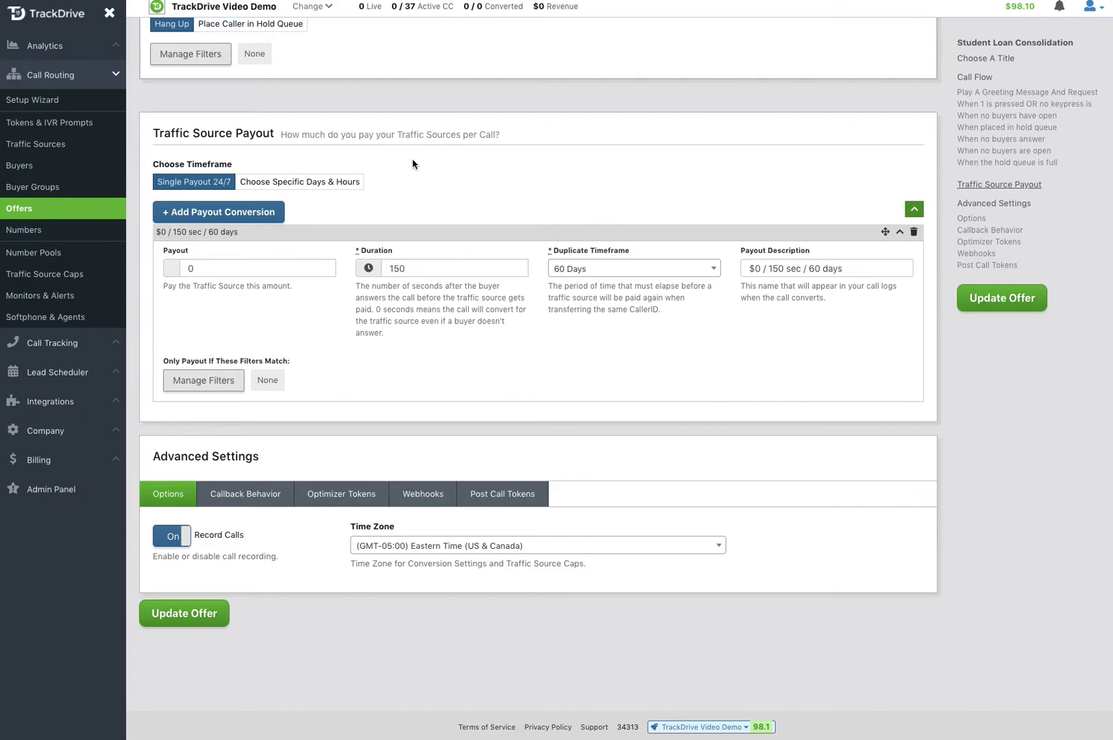
click(333, 185)
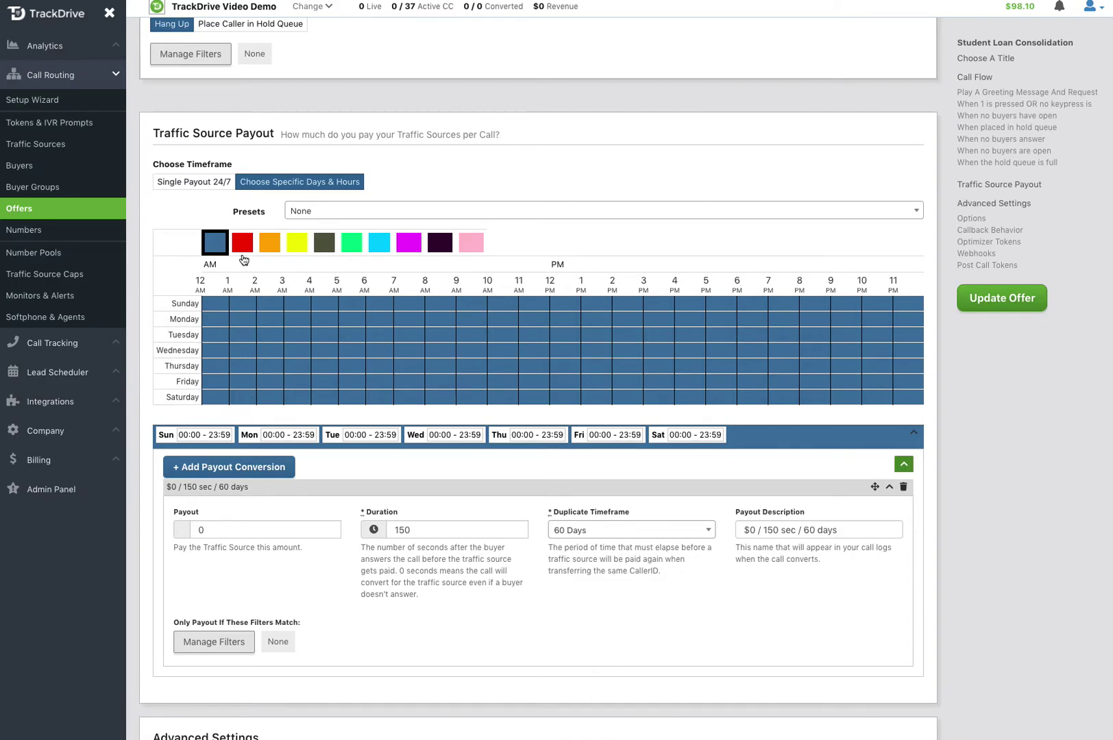
scroll(442, 479, down, 3)
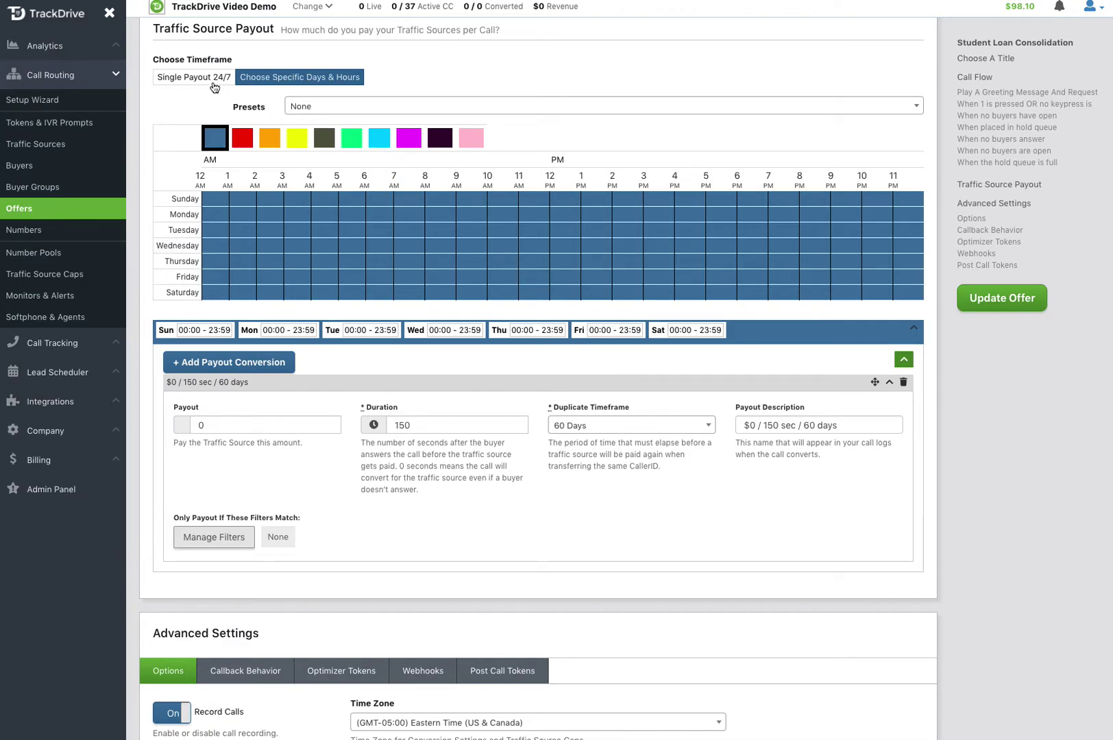
click(196, 82)
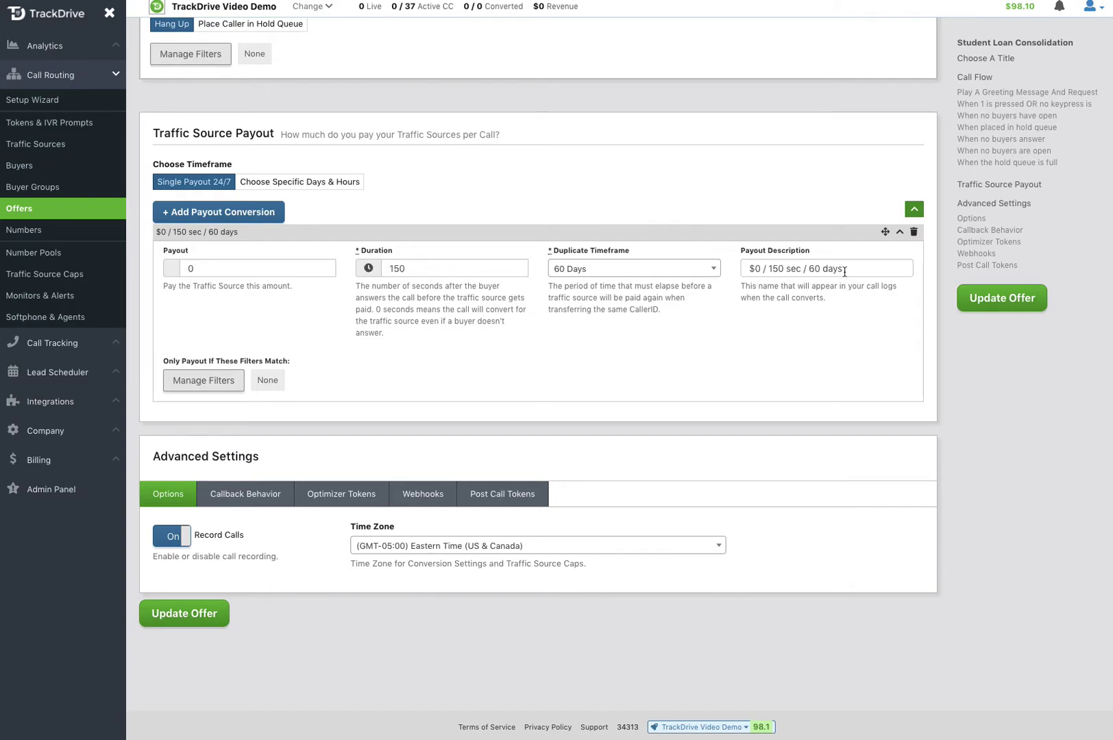
Step: Change the existing payout conversion's description to "Default Payout"
drag(843, 271, 738, 267)
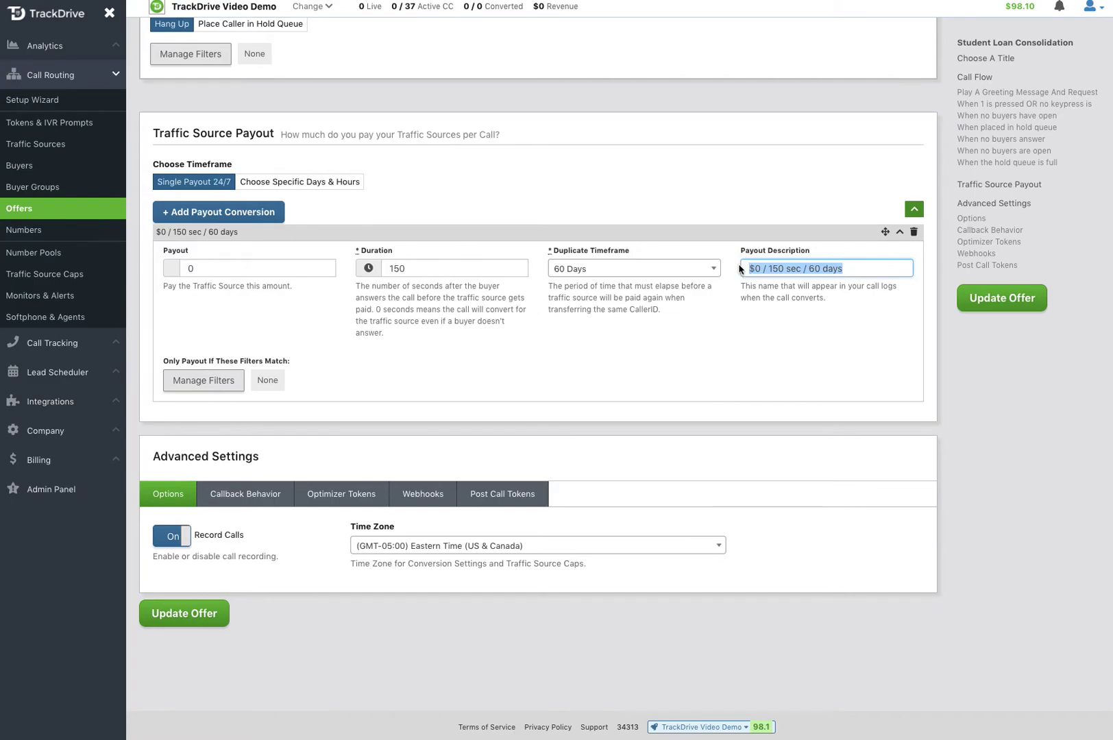
text(Defau)
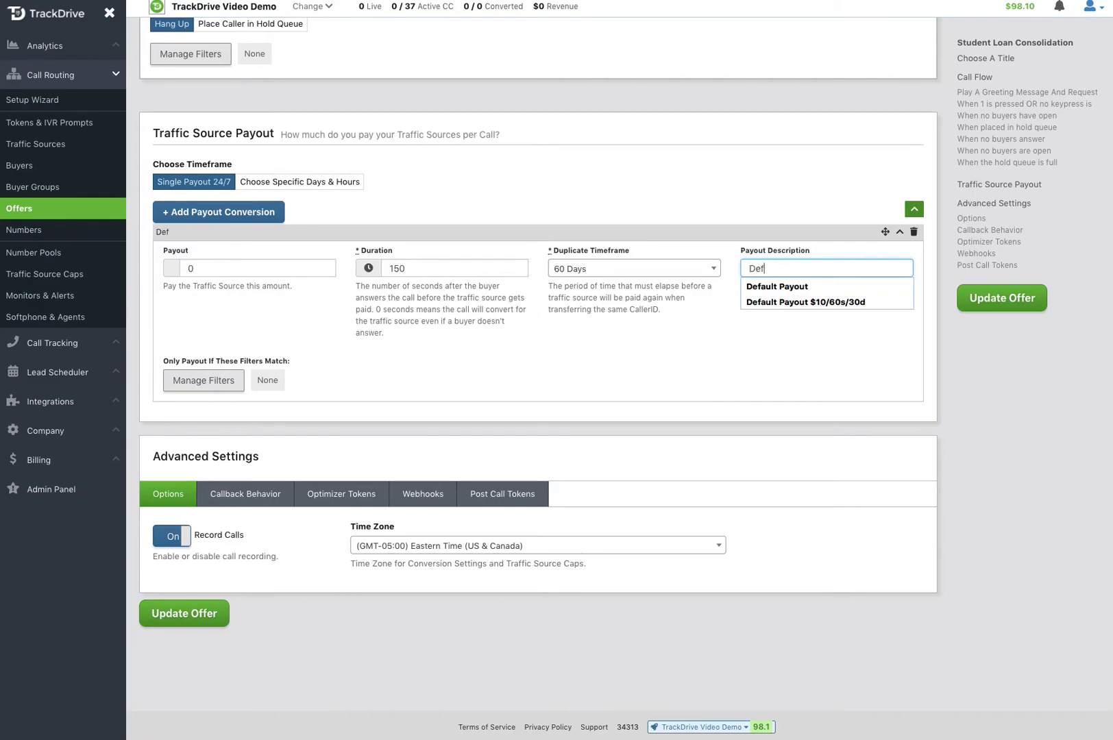
click(759, 287)
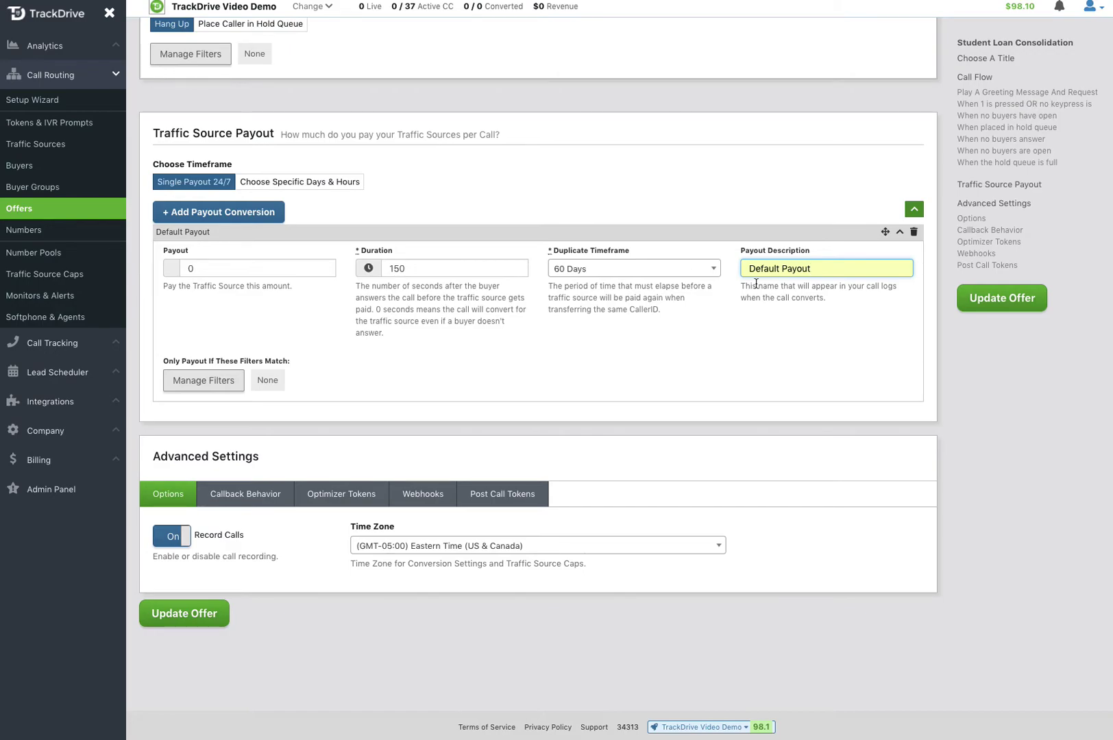
Step: Add a payout conversion with payout 10, duration 180 seconds, duplicate timeframe 60 Days and description "$10/180s/60days"
click(246, 217)
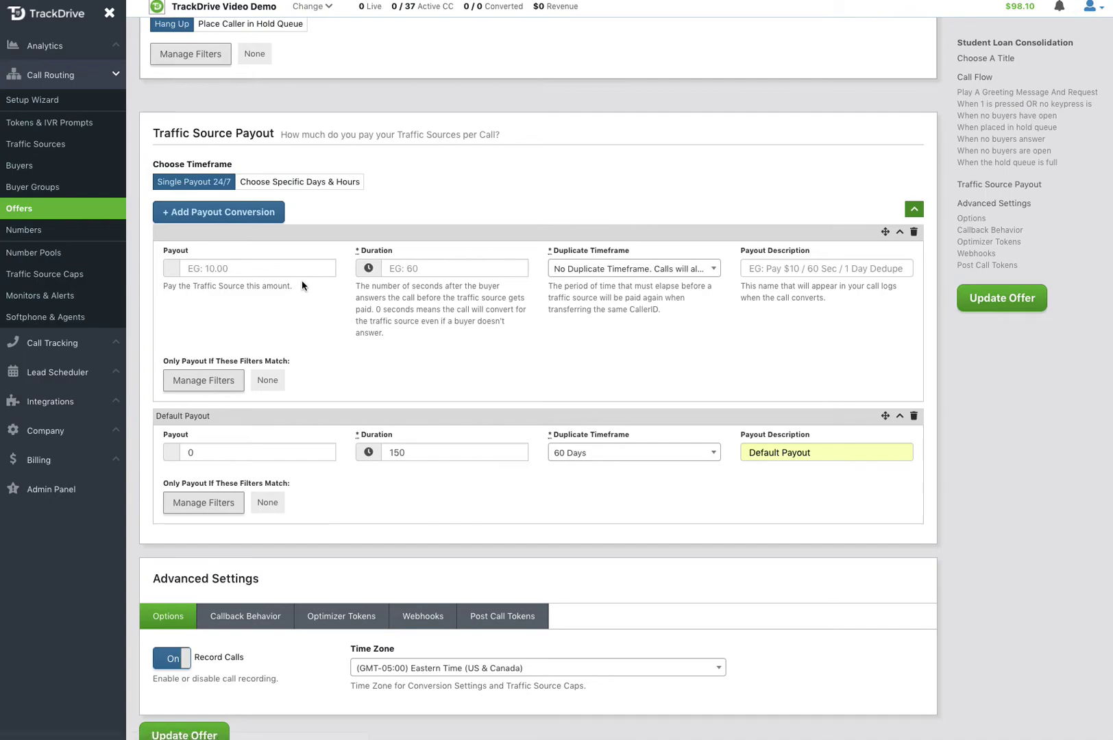
click(240, 268)
text(10)
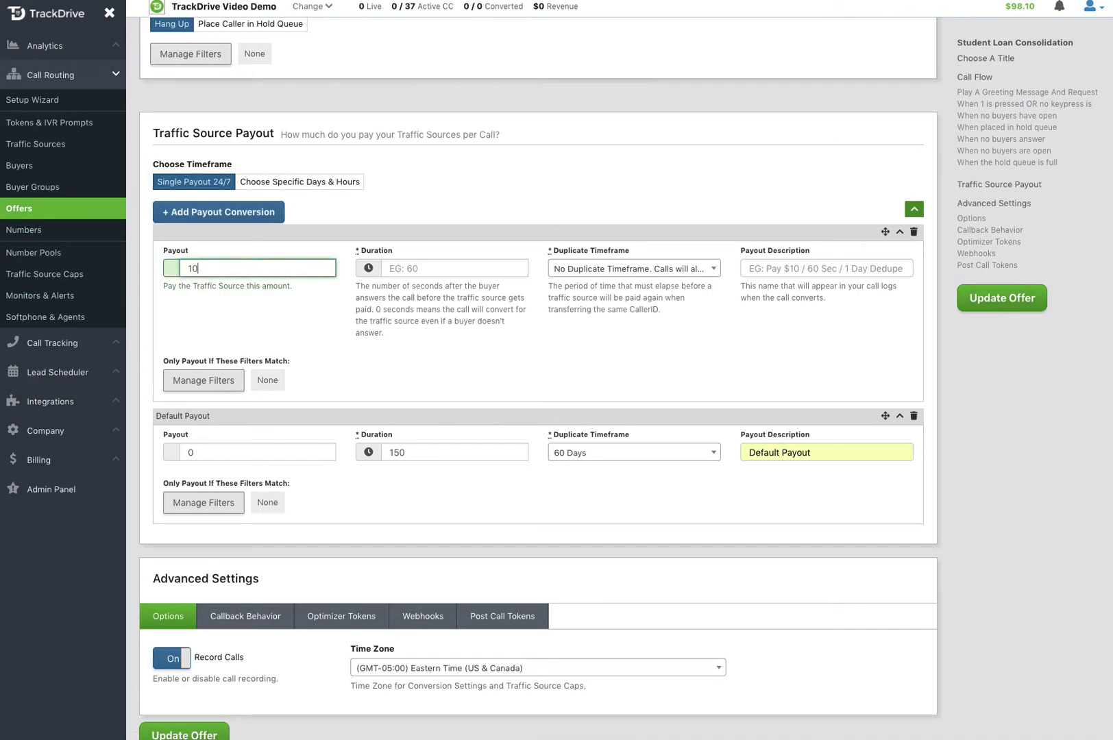
click(427, 268)
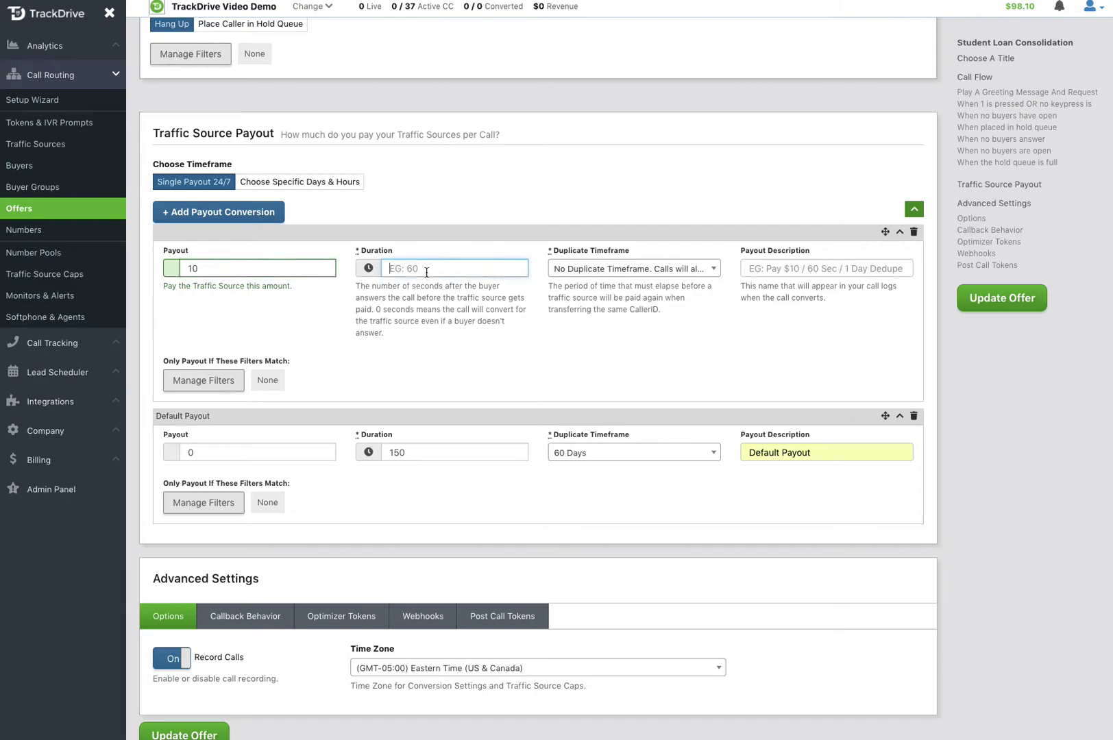
text(180)
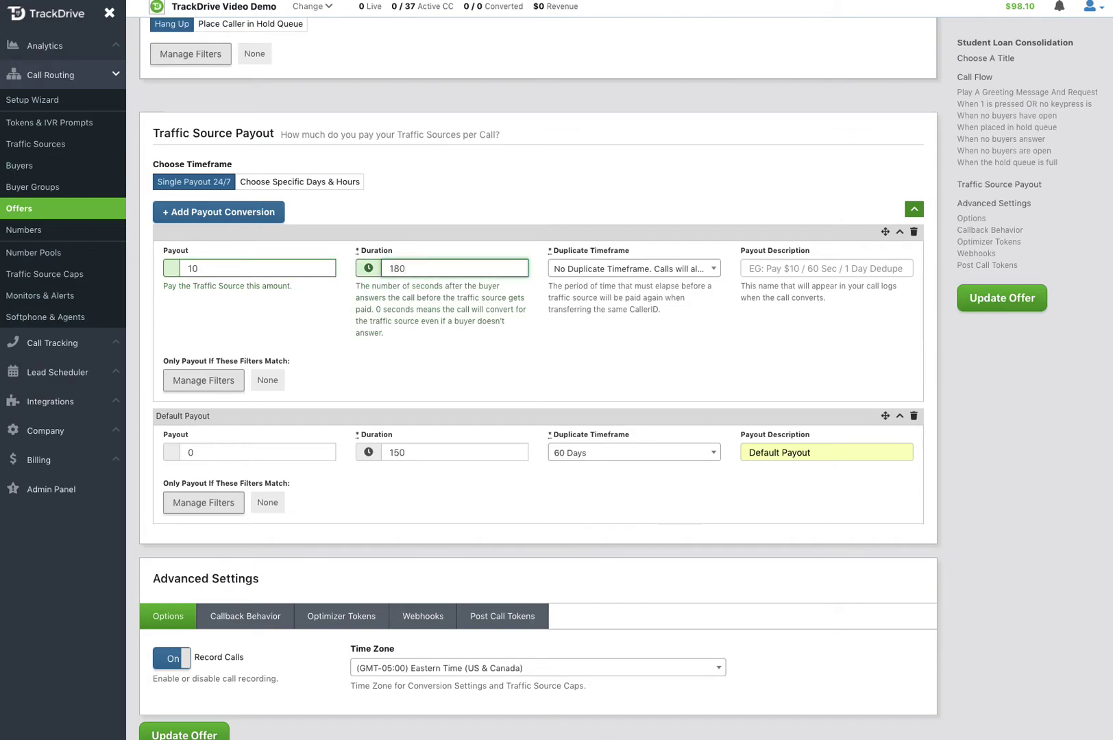
click(619, 271)
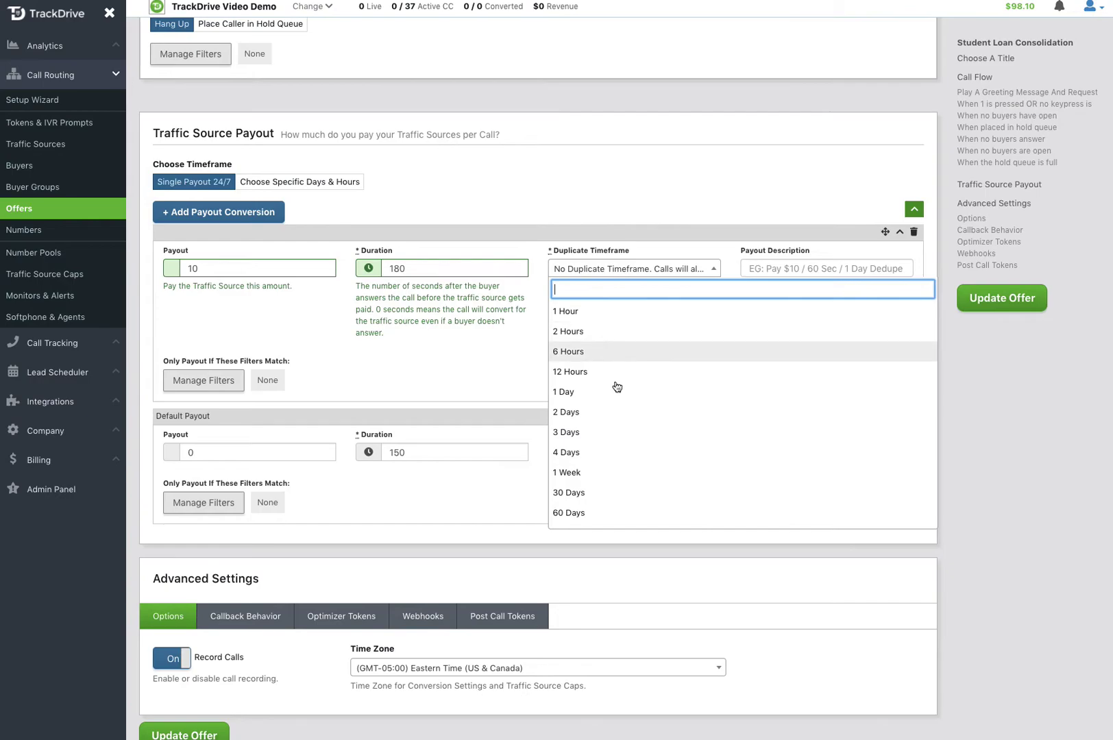
click(584, 516)
click(798, 270)
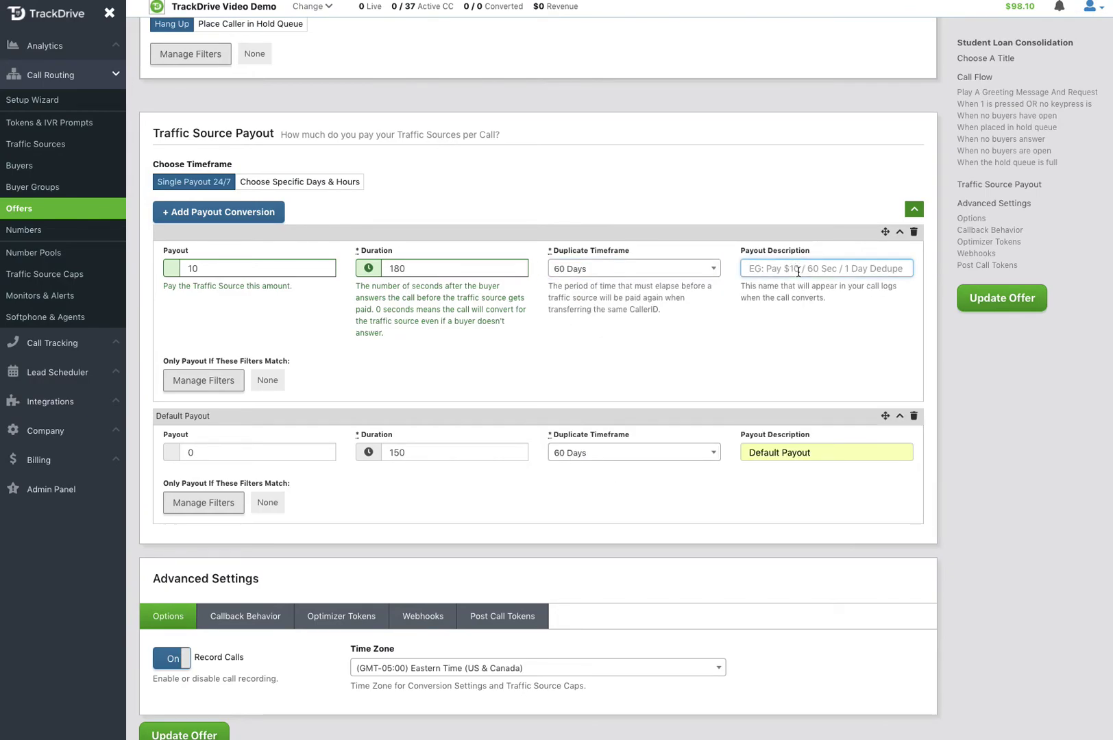
text($10/)
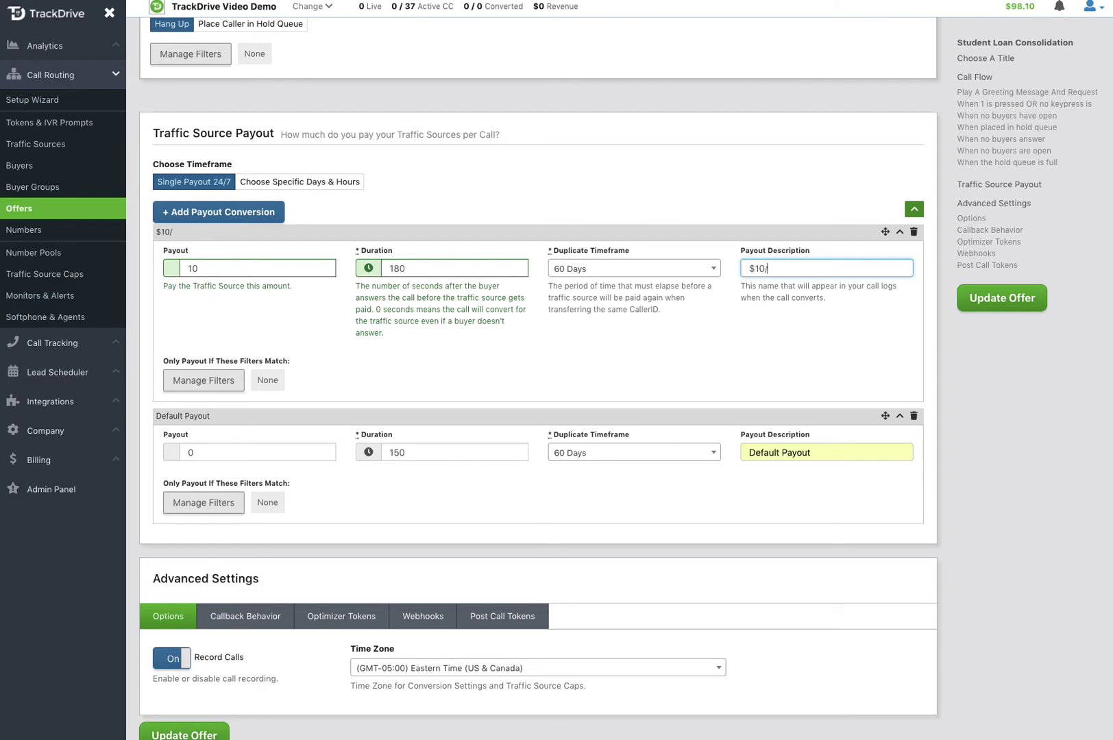
text(180s/60days)
Step: Restrict the $10/180s/60days payout with a Traffic Source filter using == for traffic sources 2000 and 2001
click(207, 381)
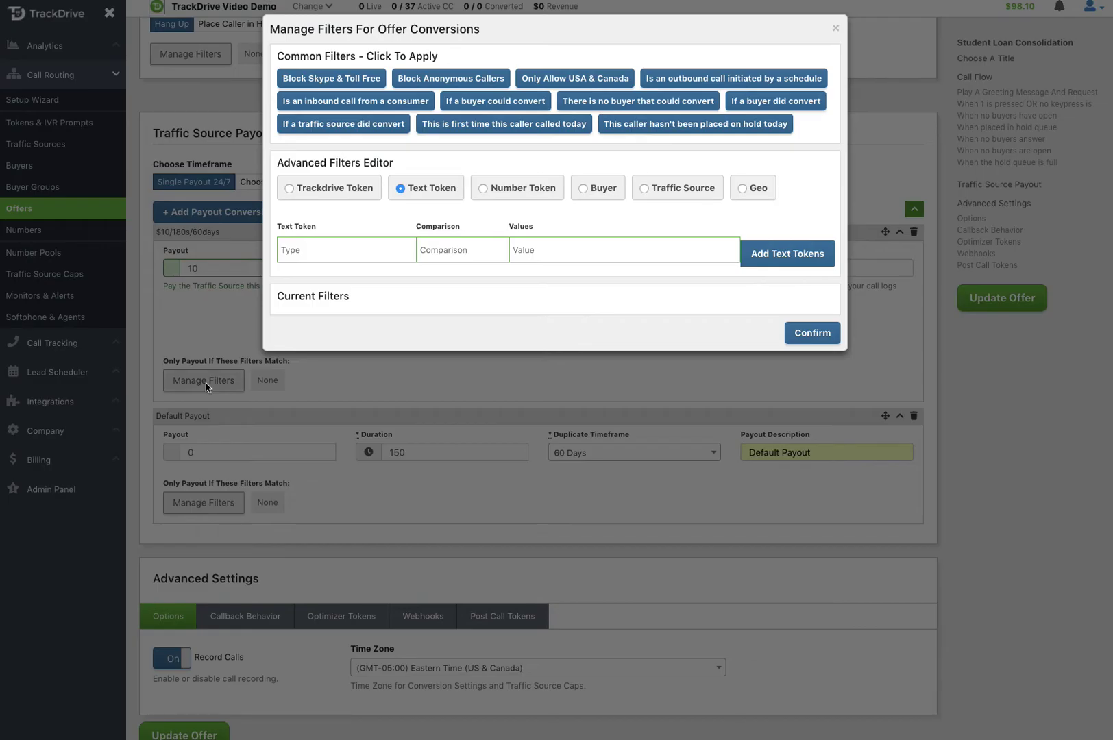
click(645, 189)
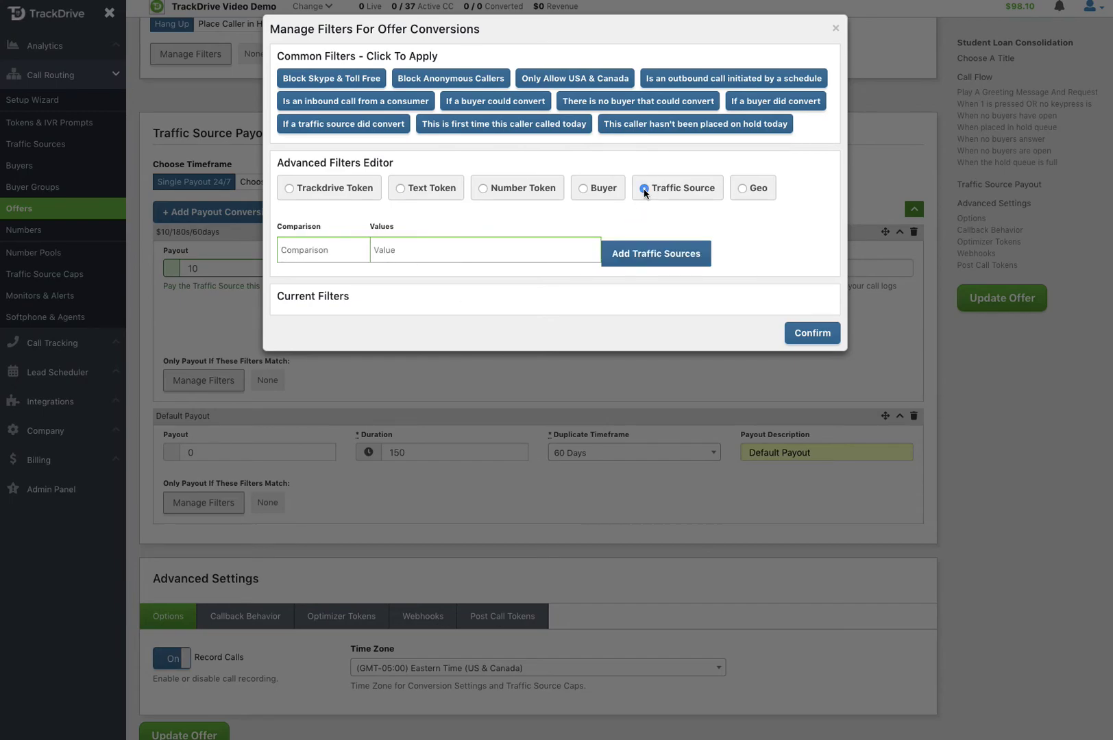
click(310, 250)
click(299, 273)
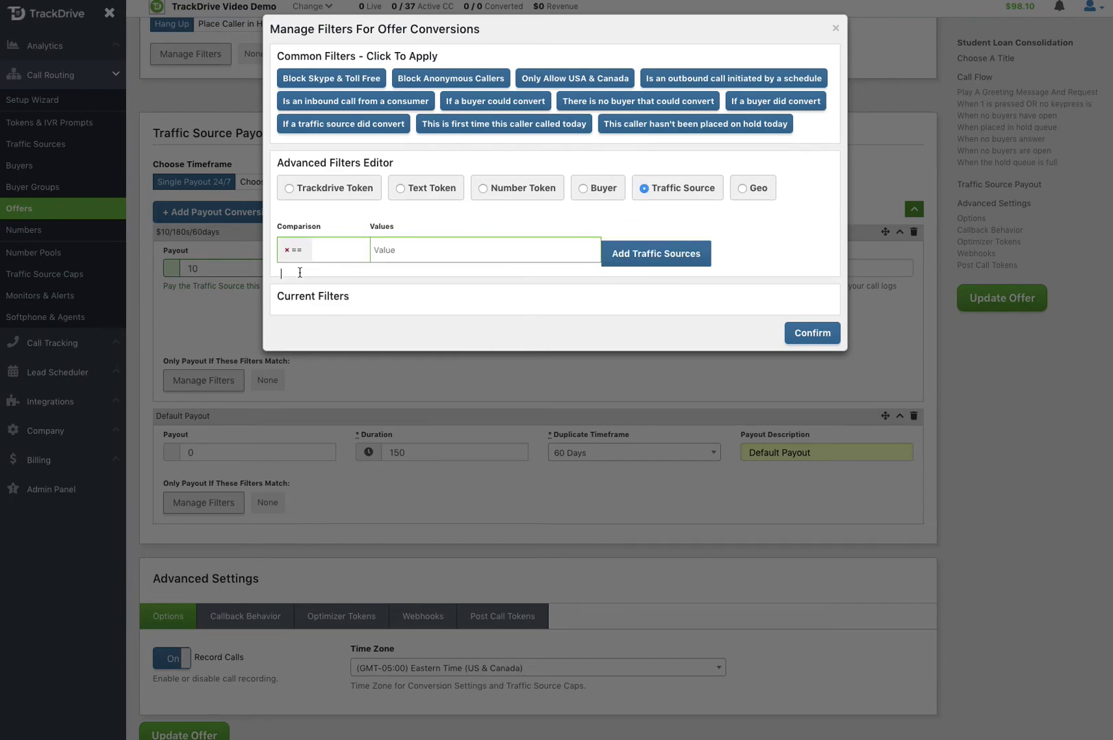
click(421, 250)
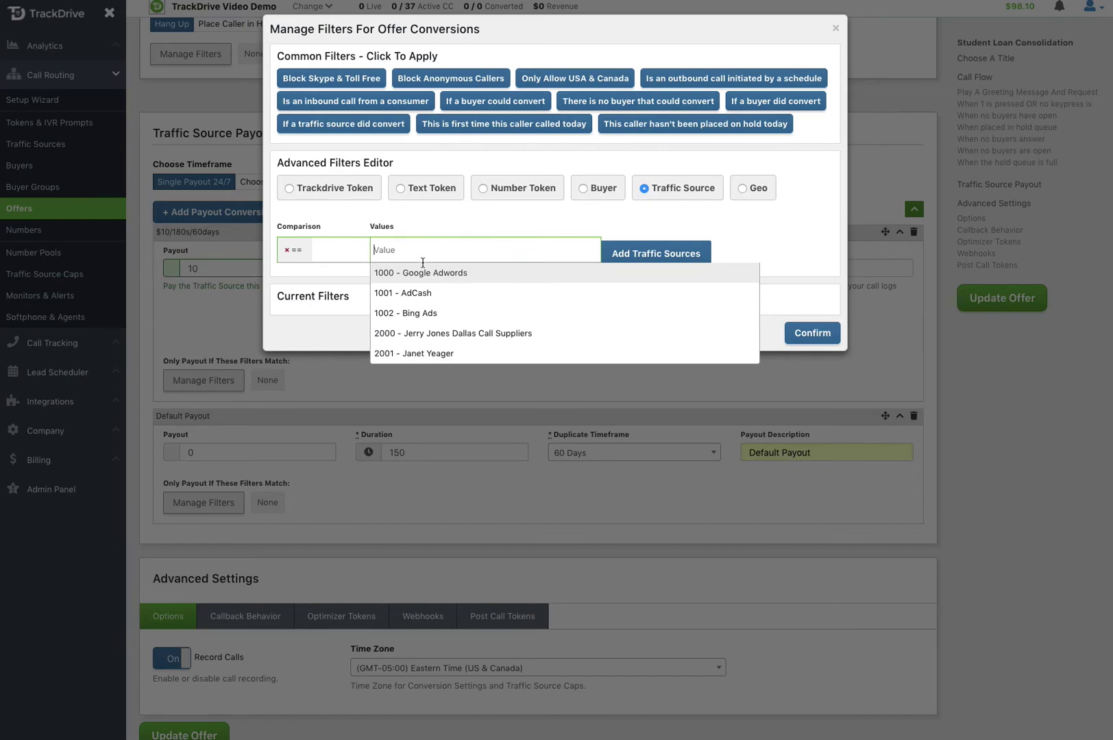
click(435, 335)
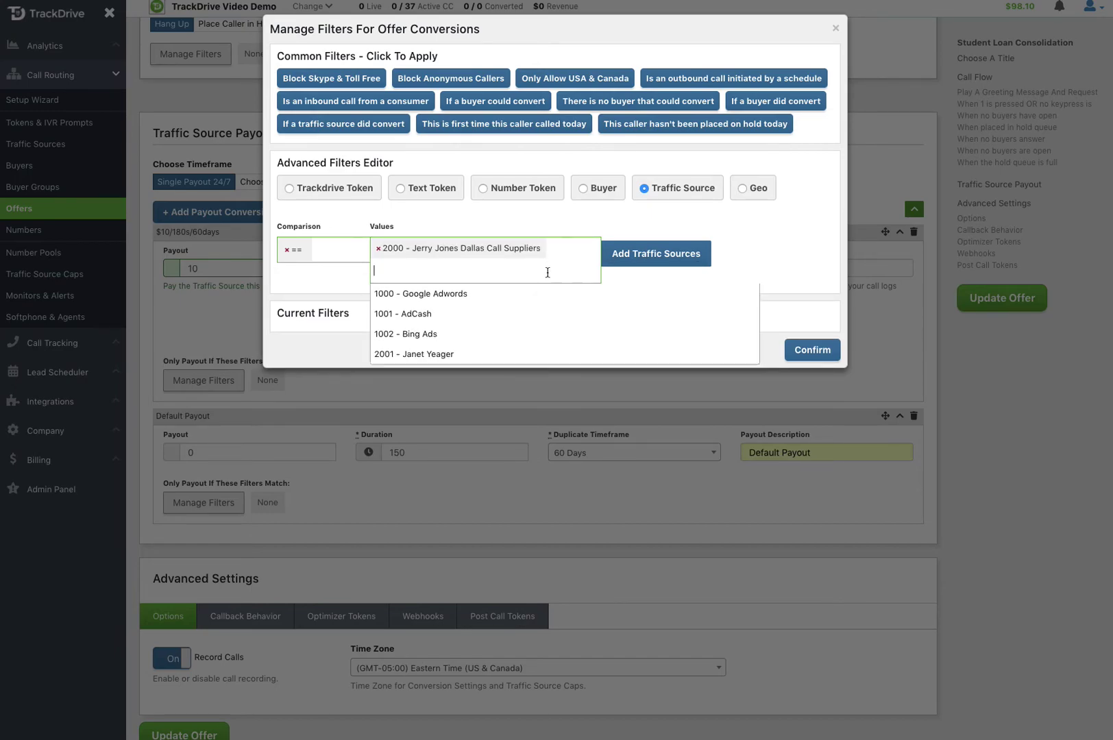
click(449, 353)
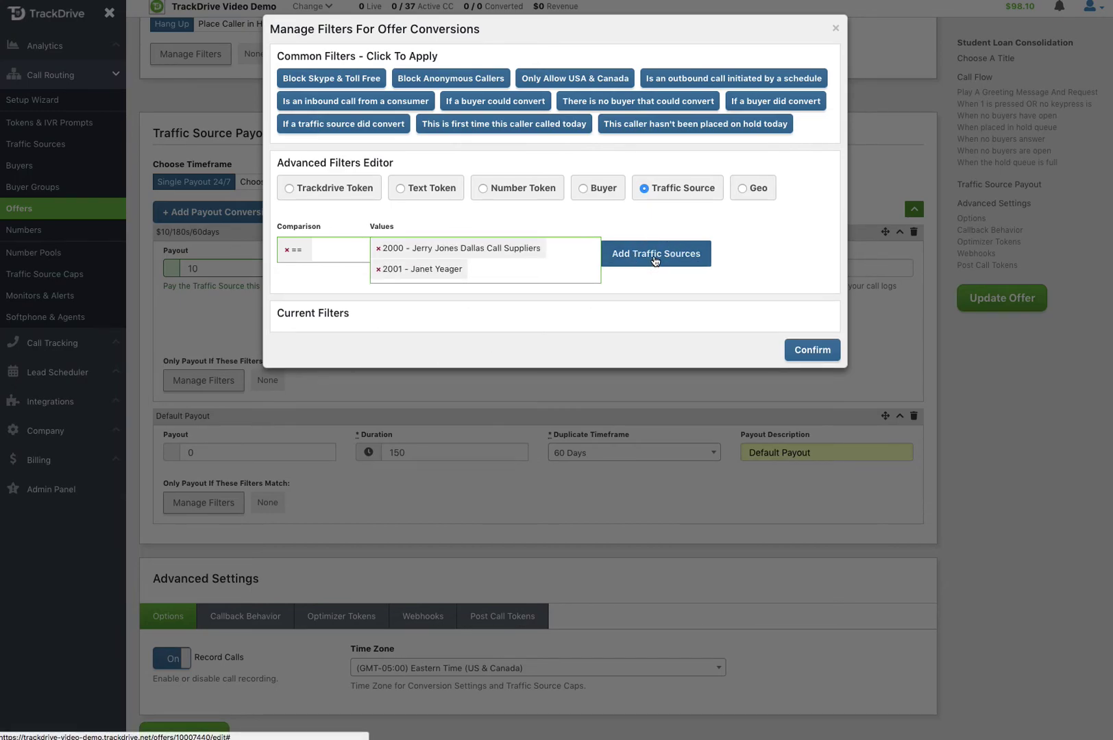
click(656, 254)
click(813, 350)
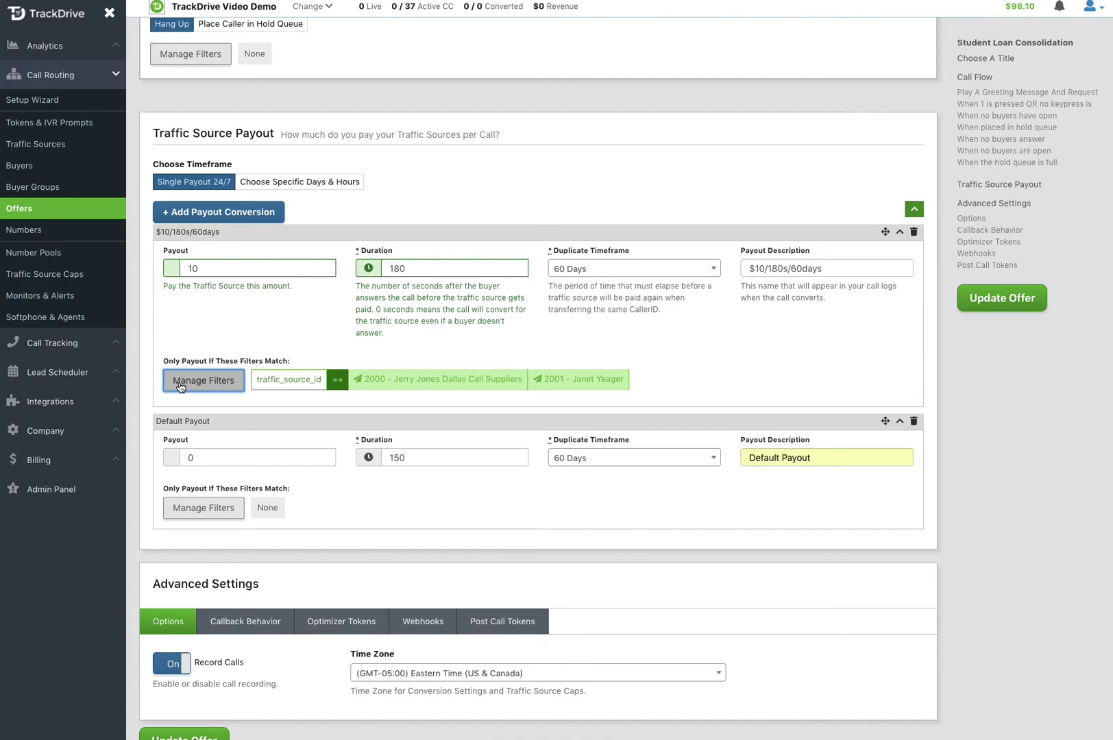
scroll(234, 406, down, 1)
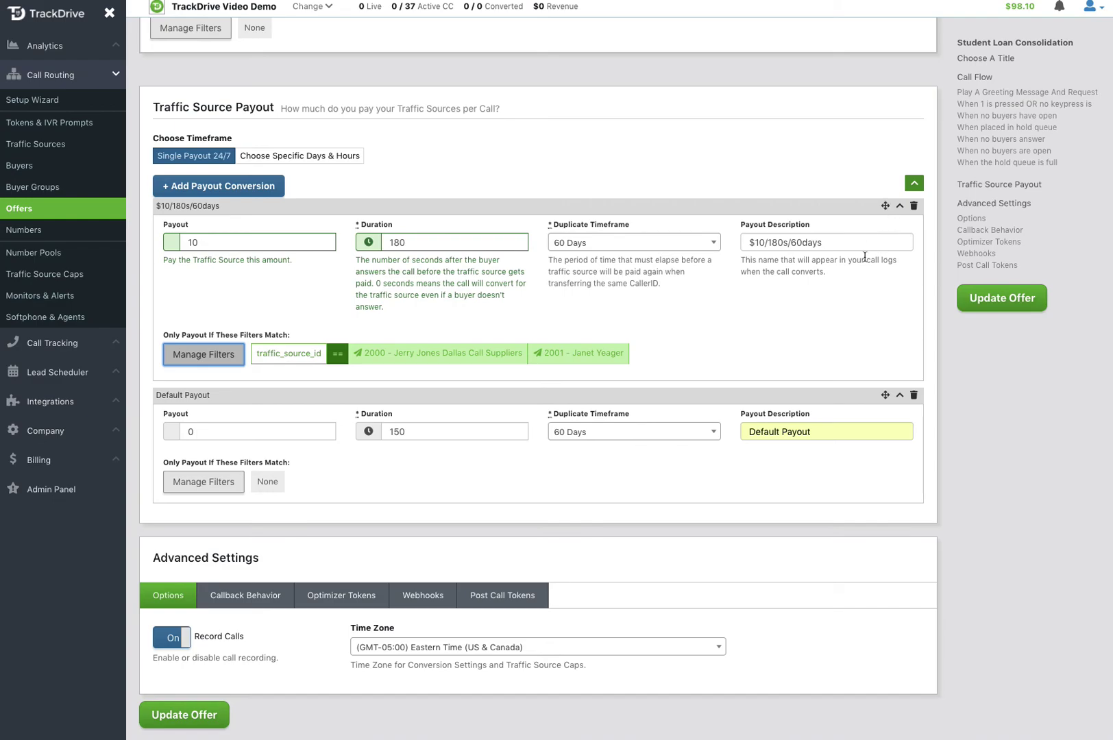
drag(885, 397, 883, 262)
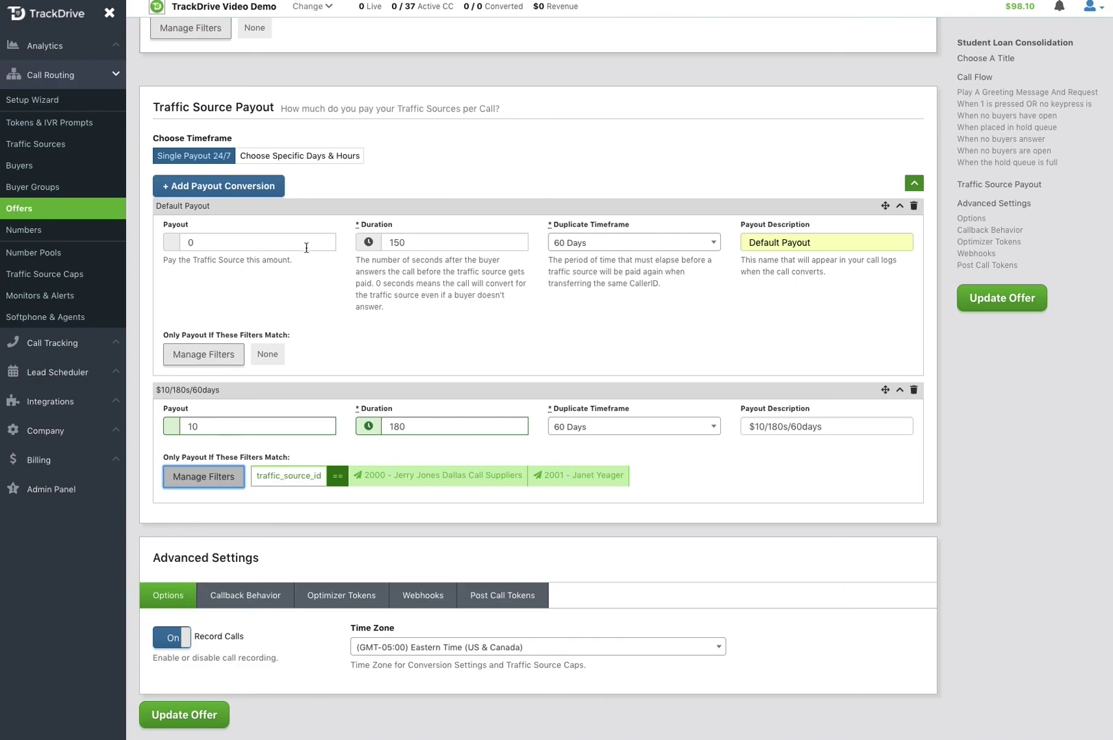
drag(884, 392, 885, 259)
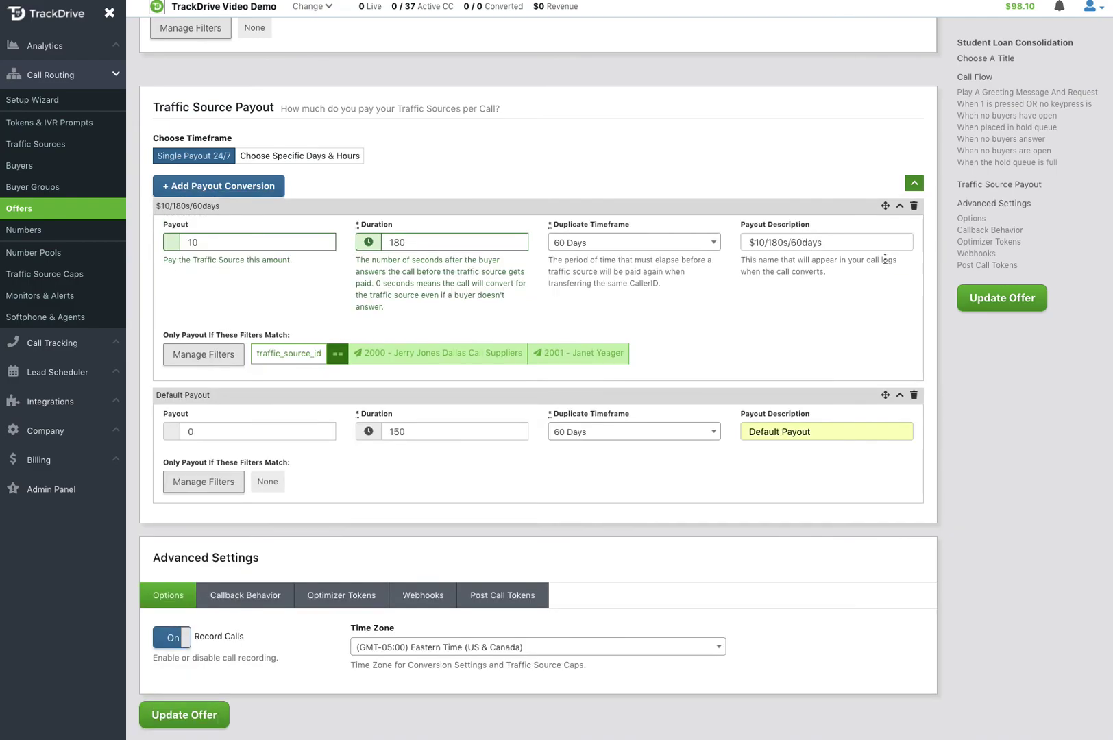